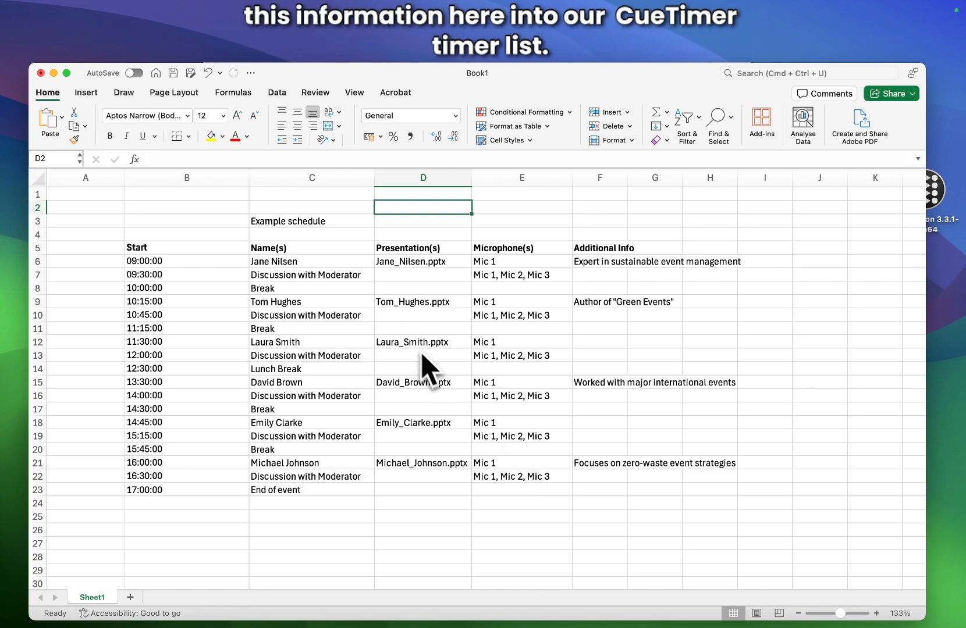
Switch from the Excel event schedule to the empty CueTimer cue list.
{"action": "key", "text": "super+Tab"}
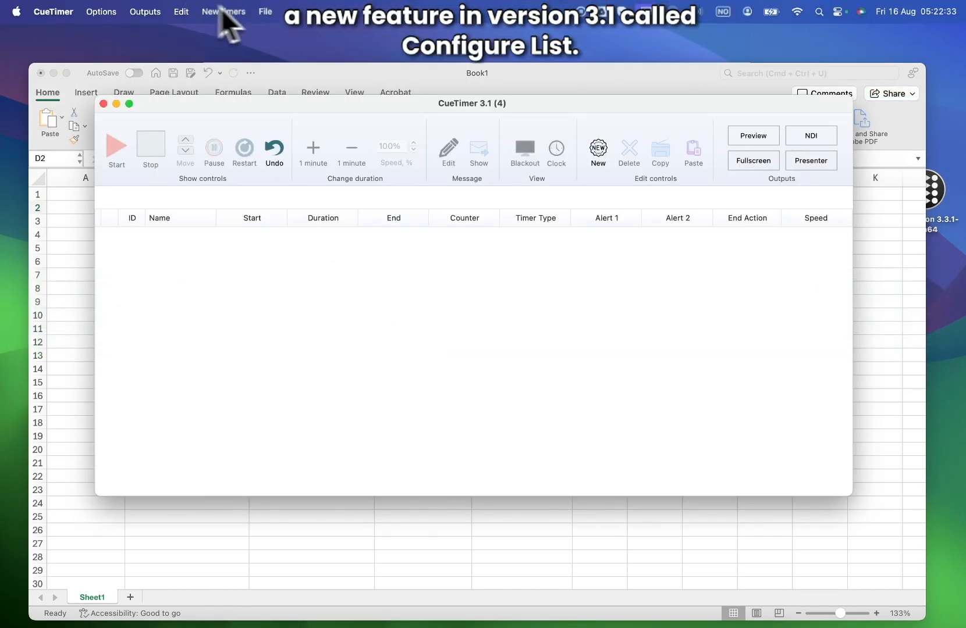
Open Configure List and move it and the cue list window aside to reveal the schedule.
{"action": "left_click", "coordinate": [266, 12]}
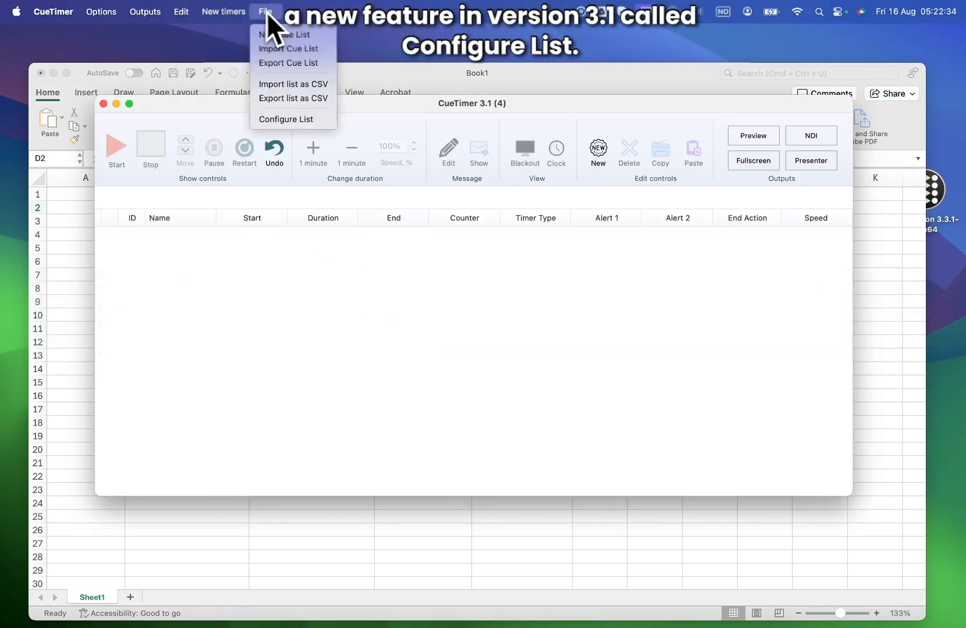
{"action": "left_click", "coordinate": [294, 119]}
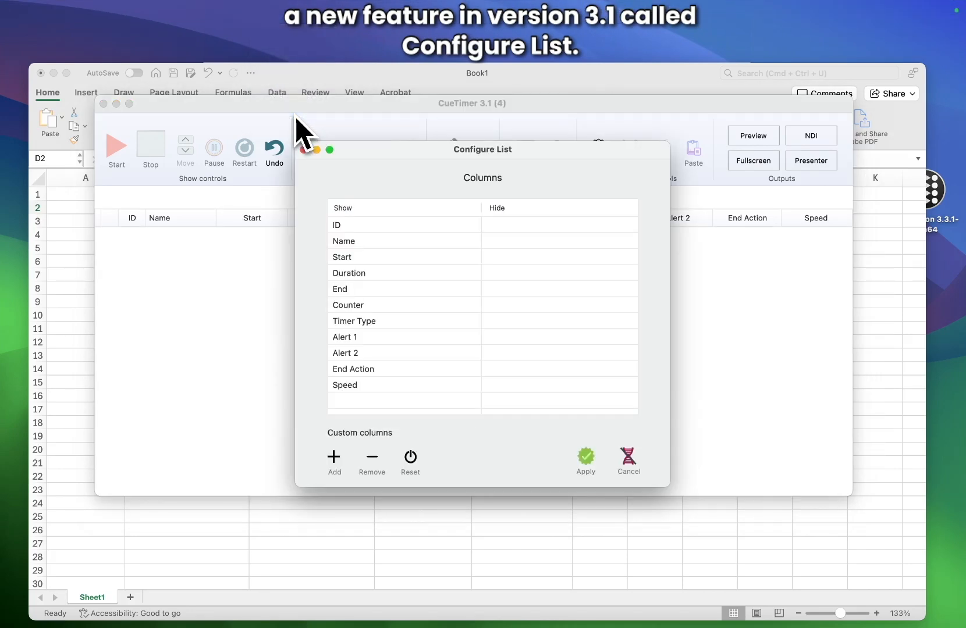
{"action": "left_click_drag", "start_coordinate": [387, 149], "coordinate": [346, 223]}
{"action": "left_click_drag", "start_coordinate": [300, 104], "coordinate": [306, 331]}
{"action": "left_click_drag", "start_coordinate": [304, 228], "coordinate": [323, 342]}
Hide the ID, Alert 1, Alert 2, Counter and Speed columns.
{"action": "left_click_drag", "start_coordinate": [317, 408], "coordinate": [465, 409]}
{"action": "left_click_drag", "start_coordinate": [438, 336], "coordinate": [484, 265]}
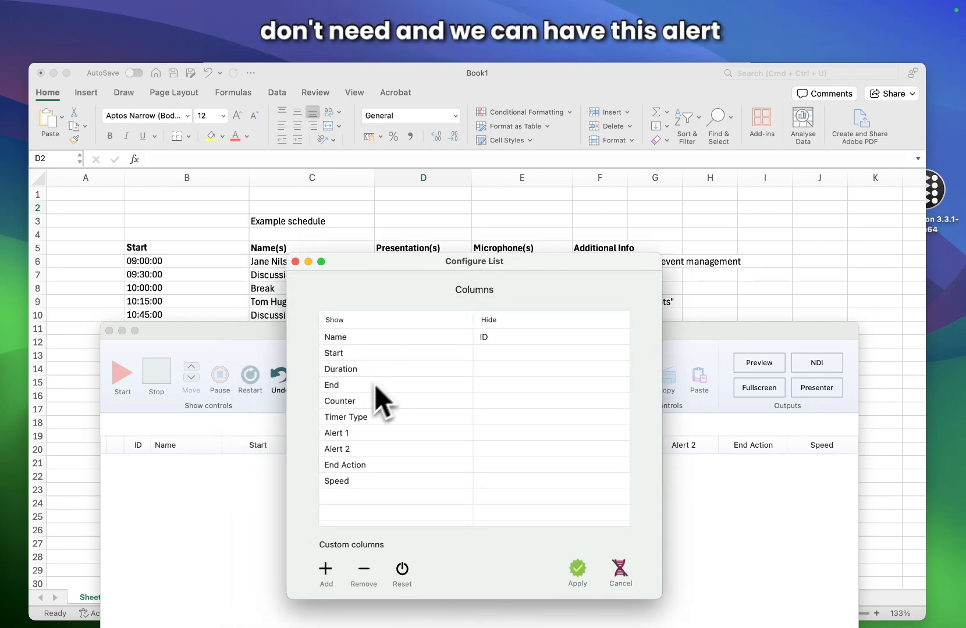
{"action": "left_click_drag", "start_coordinate": [359, 428], "coordinate": [543, 422]}
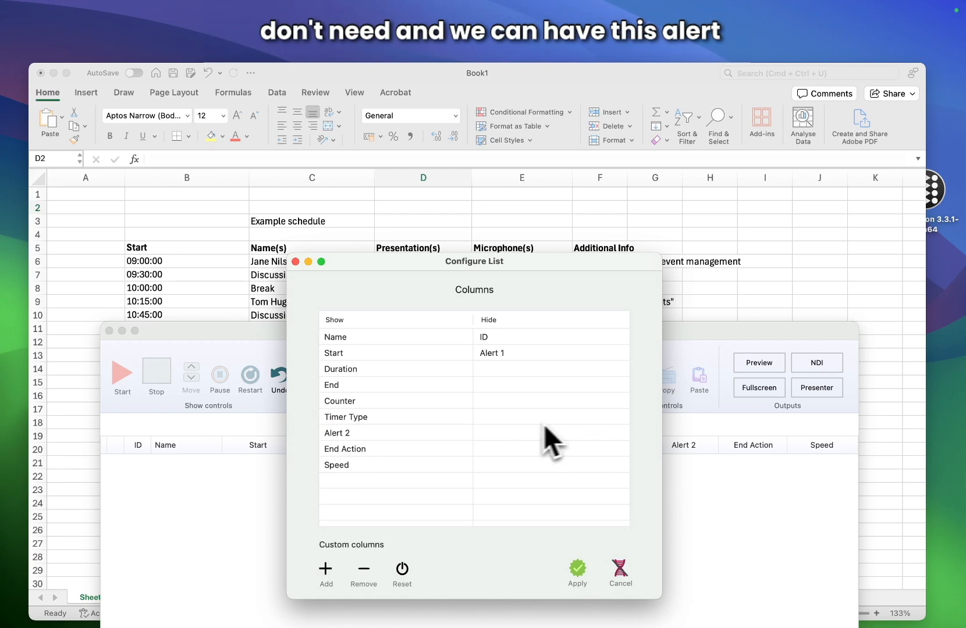
{"action": "left_click_drag", "start_coordinate": [449, 427], "coordinate": [576, 436]}
{"action": "left_click_drag", "start_coordinate": [430, 401], "coordinate": [564, 407]}
{"action": "left_click_drag", "start_coordinate": [420, 435], "coordinate": [564, 459]}
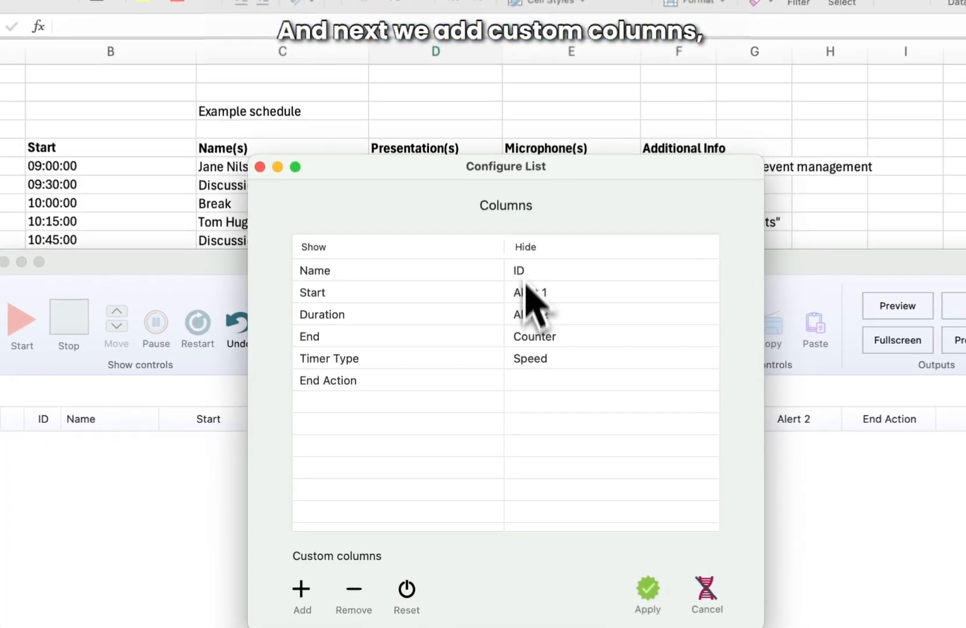
Add three custom columns named Presentations, Microphones and Additional info.
{"action": "left_click", "coordinate": [303, 595]}
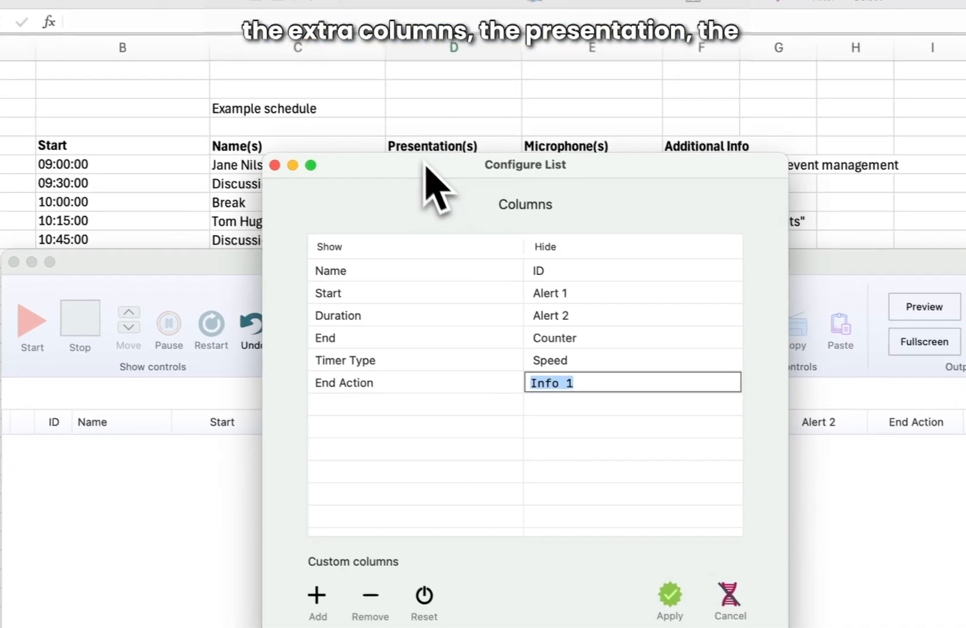
{"action": "type", "text": "Presentations"}
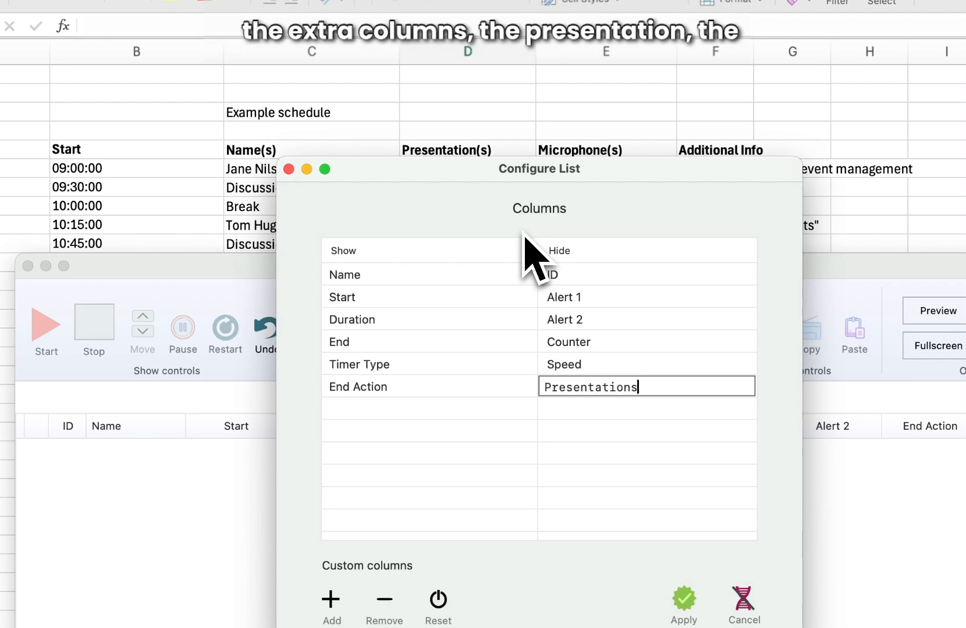
{"action": "left_click", "coordinate": [333, 602]}
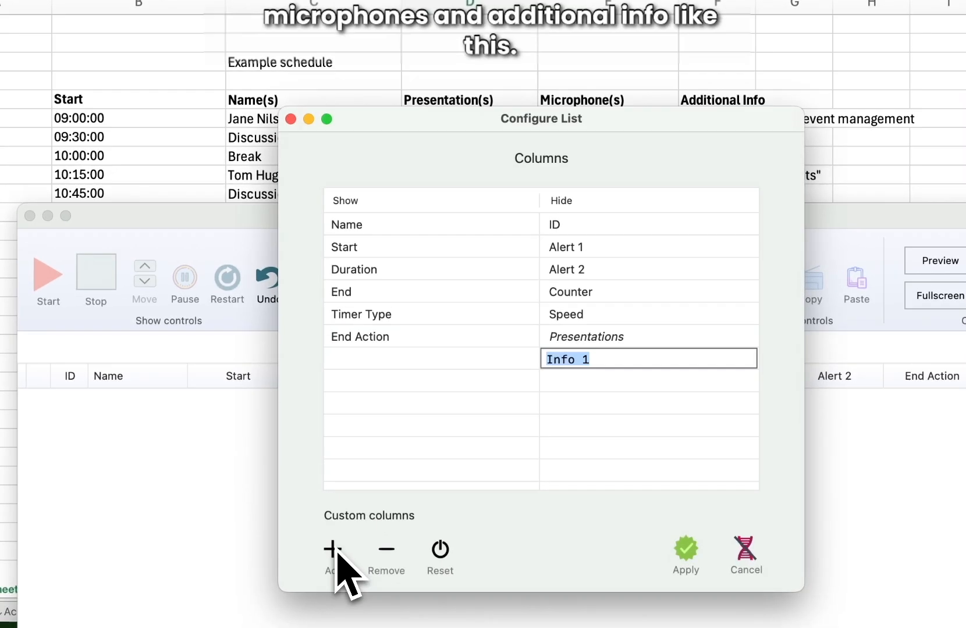
{"action": "type", "text": "Microphones"}
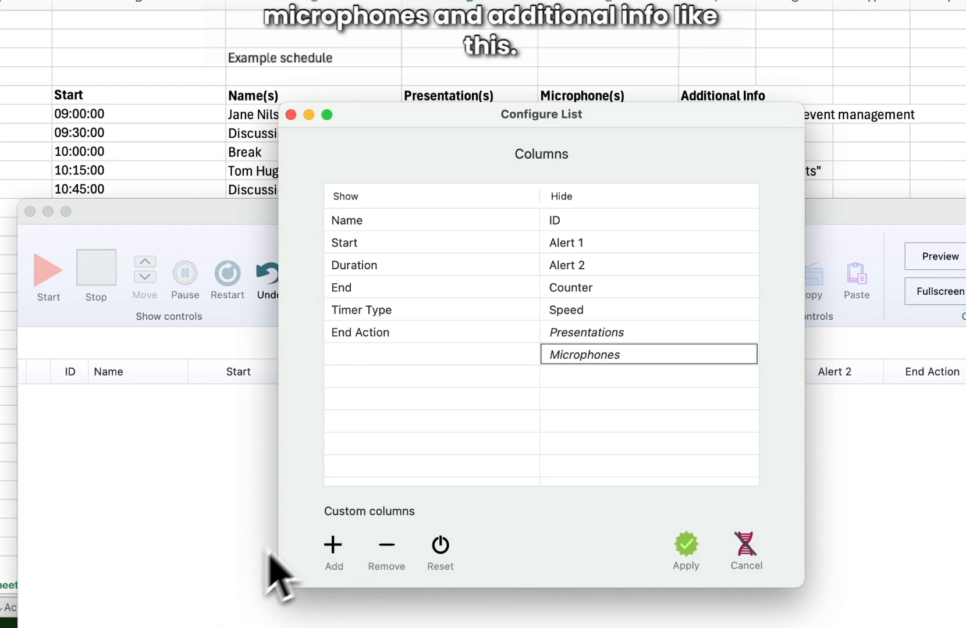
{"action": "left_click", "coordinate": [337, 551]}
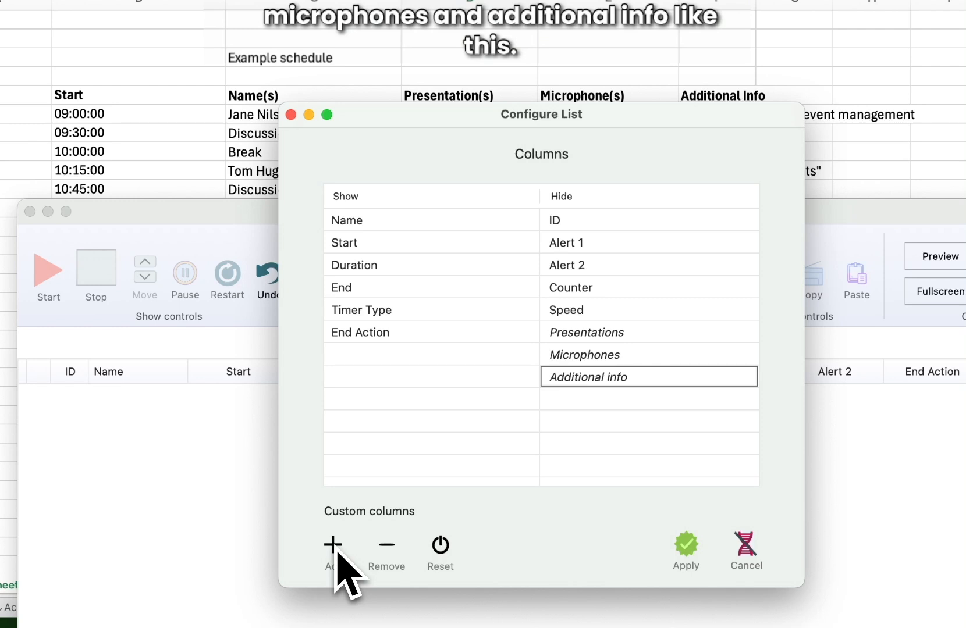
Show Presentations, Microphones and Additional info after End and before Timer Type, then apply.
{"action": "left_click", "coordinate": [603, 334]}
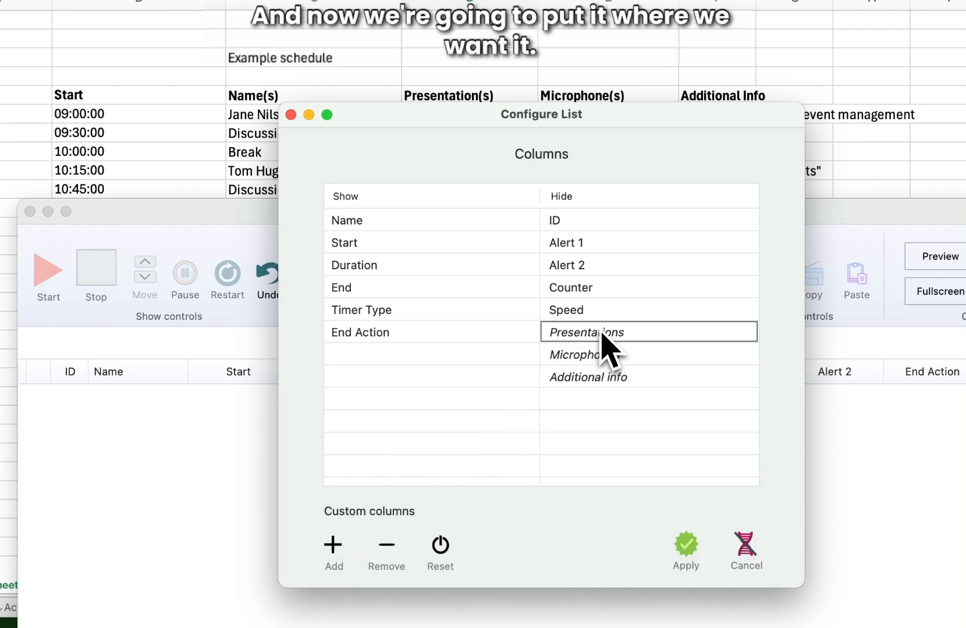
{"action": "left_click_drag", "start_coordinate": [603, 335], "coordinate": [459, 318]}
{"action": "left_click", "coordinate": [650, 337]}
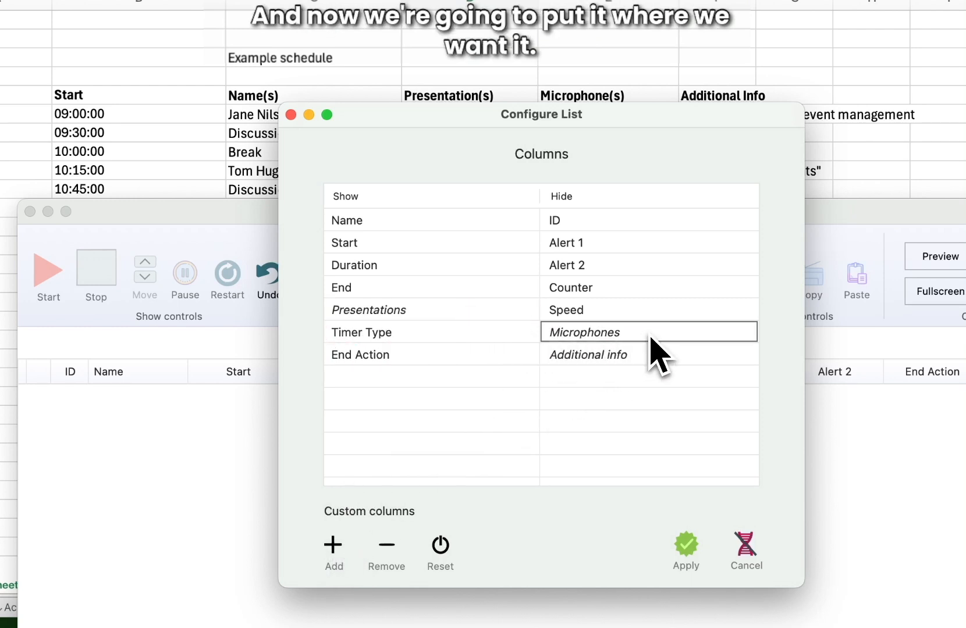
{"action": "left_click_drag", "start_coordinate": [651, 338], "coordinate": [438, 334]}
{"action": "left_click_drag", "start_coordinate": [608, 340], "coordinate": [464, 362]}
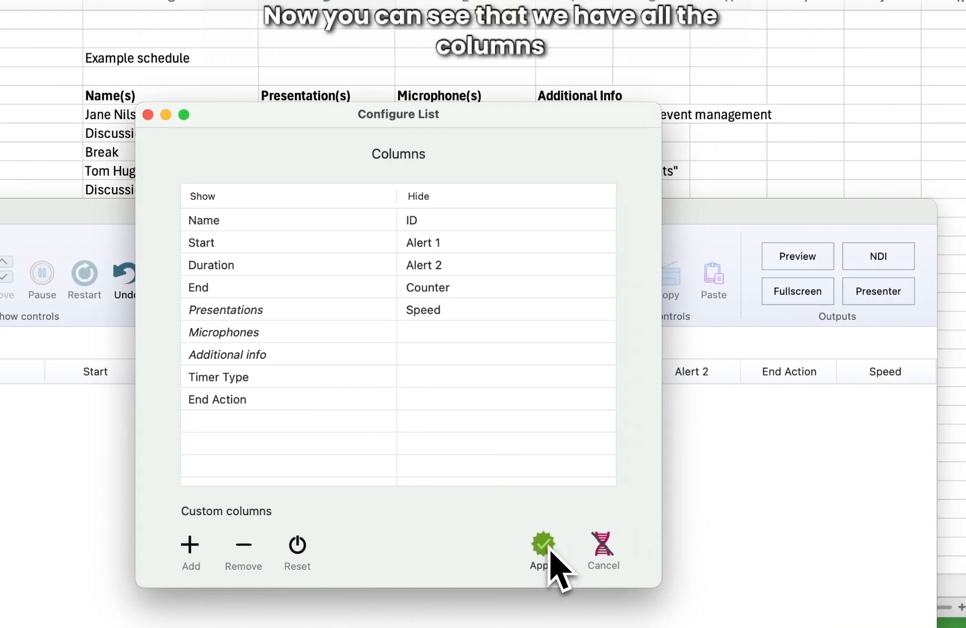
{"action": "left_click", "coordinate": [556, 552]}
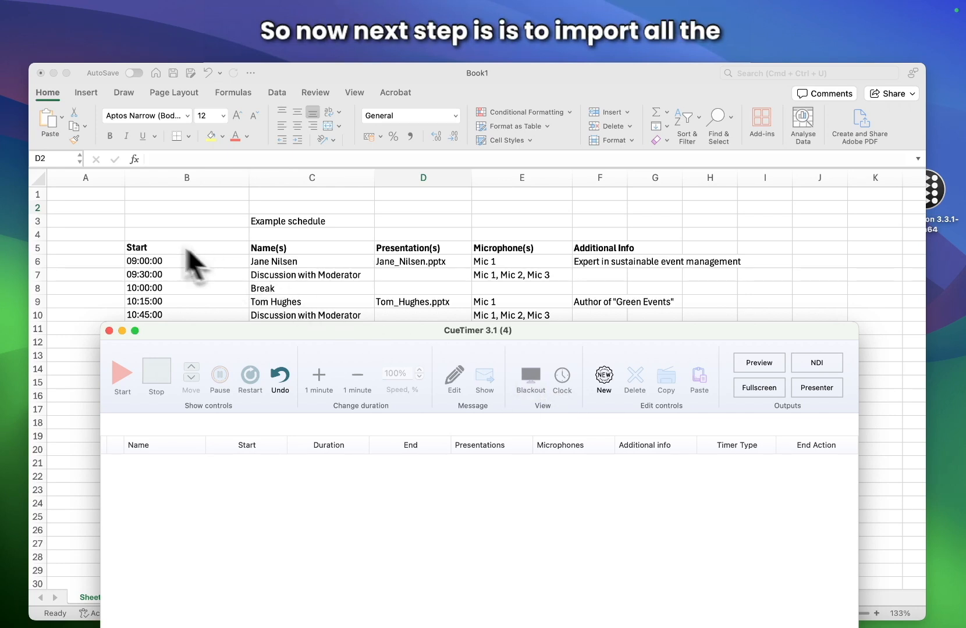
Copy the Excel schedule range B5:F23, headers included, and return to CueTimer.
{"action": "left_click", "coordinate": [149, 249]}
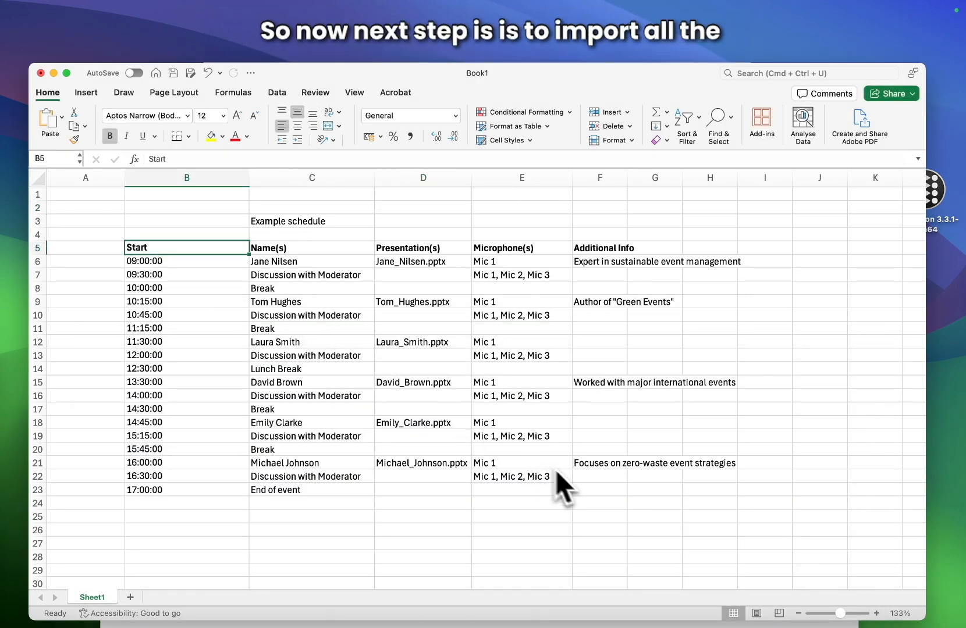
{"action": "left_click", "coordinate": [607, 492], "text": "shift"}
{"action": "key", "text": "super+c"}
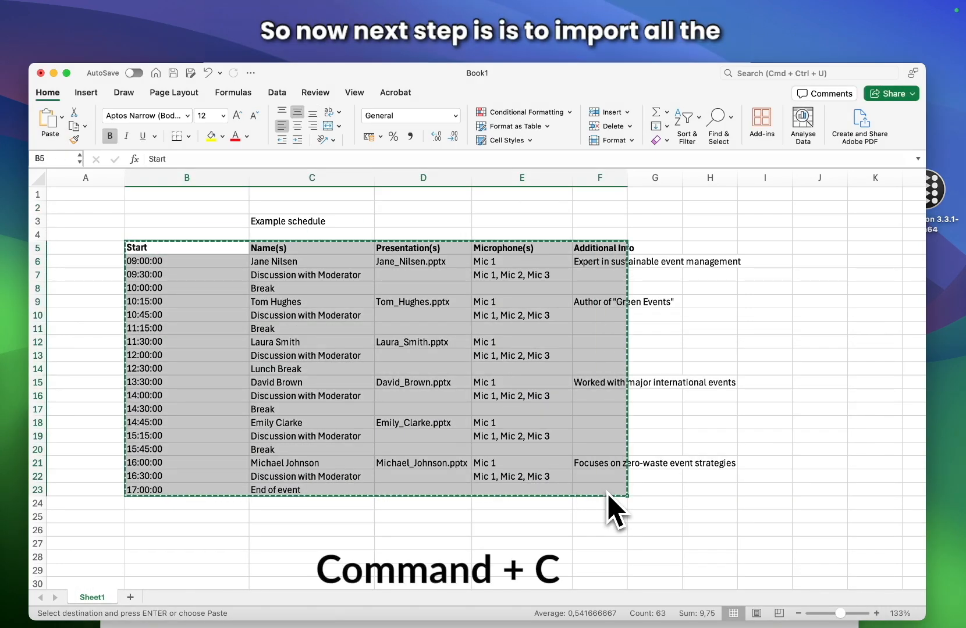
{"action": "key", "text": "super+Tab"}
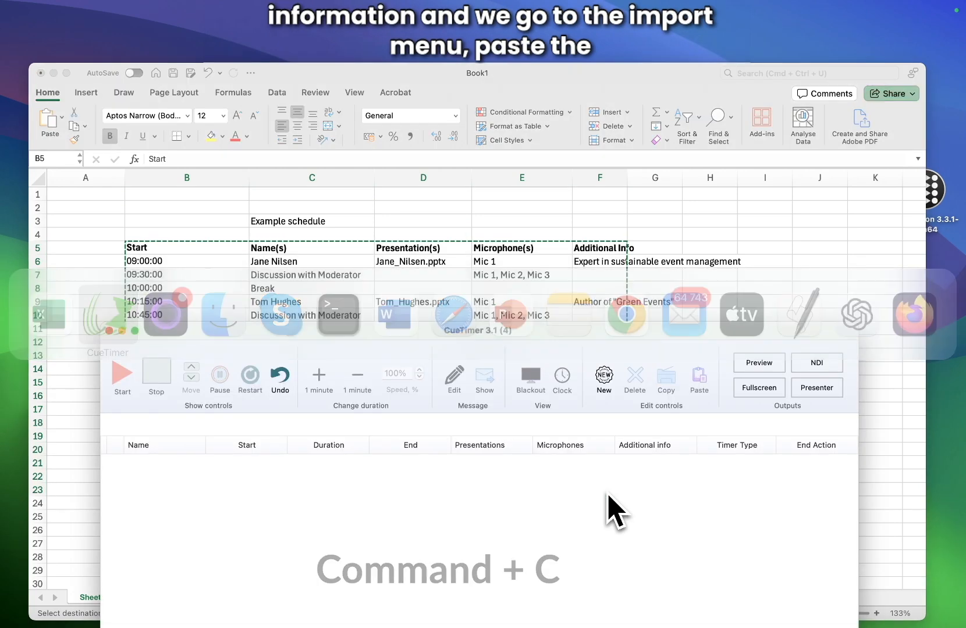
Start a CSV import, paste the copied schedule, and move all fields to Will not import.
{"action": "left_click", "coordinate": [271, 14]}
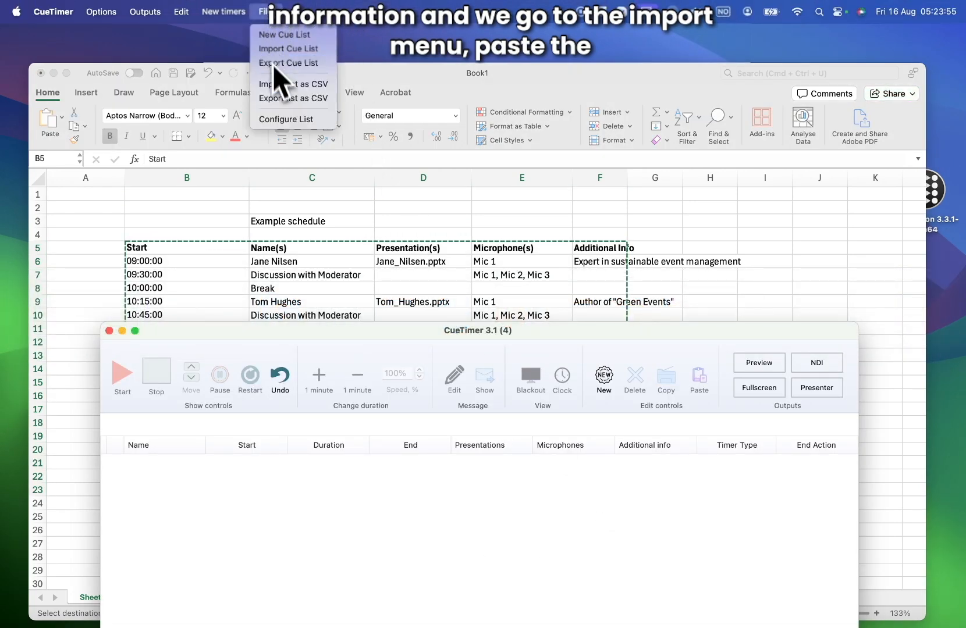
{"action": "left_click", "coordinate": [288, 84]}
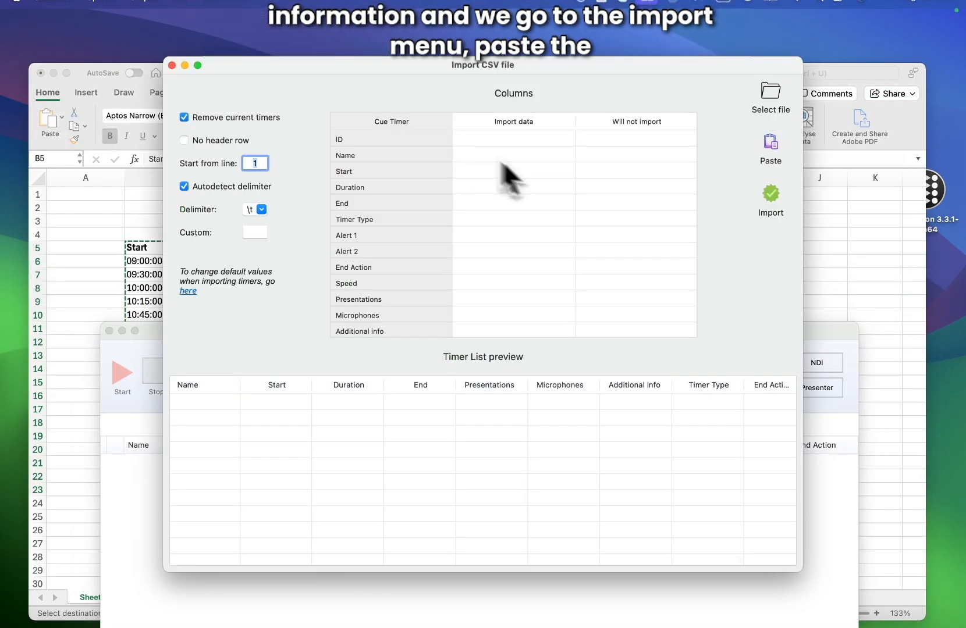
{"action": "left_click", "coordinate": [775, 142]}
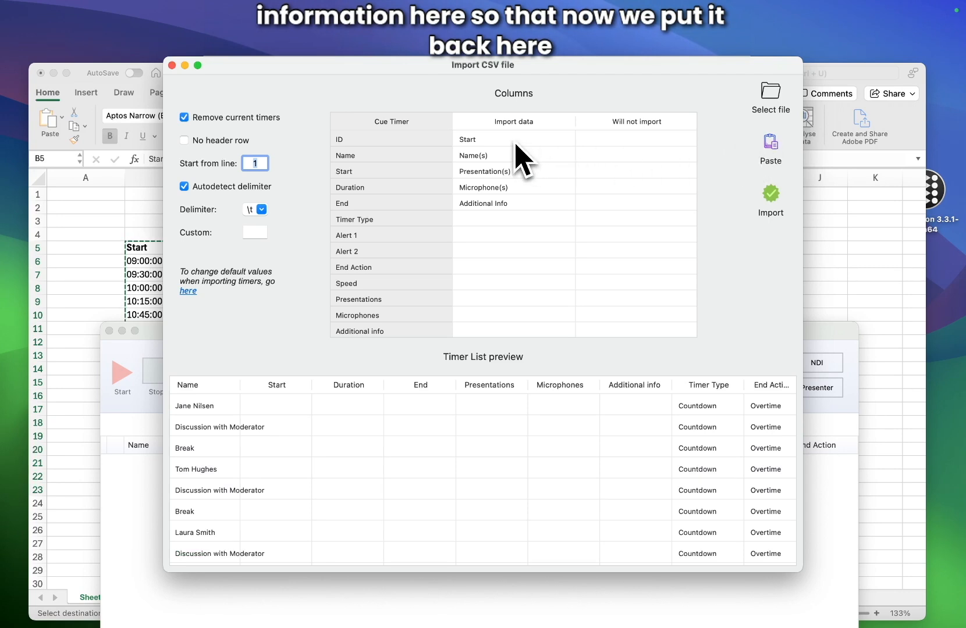
{"action": "left_click_drag", "start_coordinate": [515, 144], "coordinate": [510, 204]}
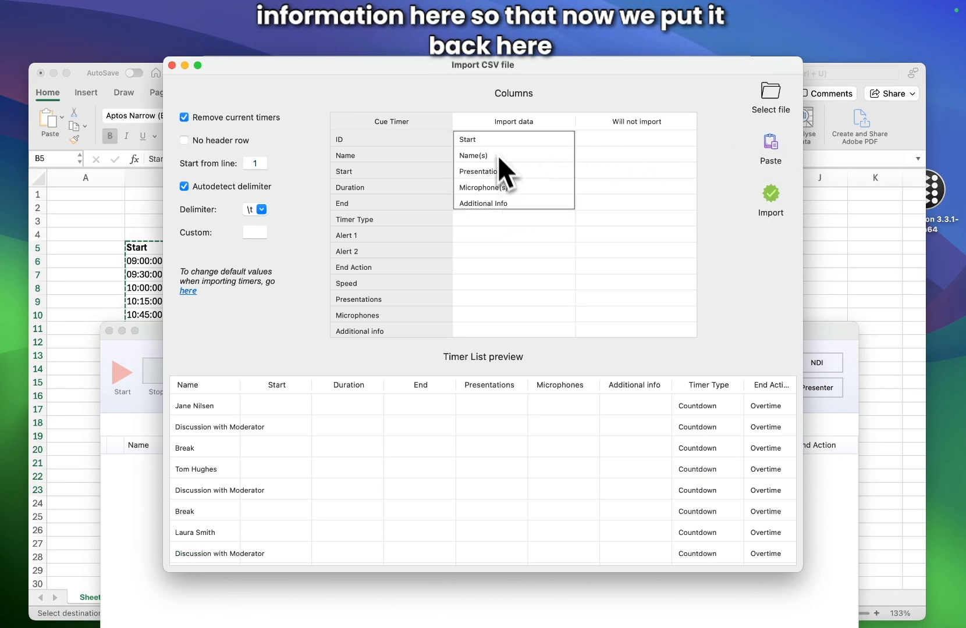
{"action": "left_click_drag", "start_coordinate": [589, 146], "coordinate": [622, 147]}
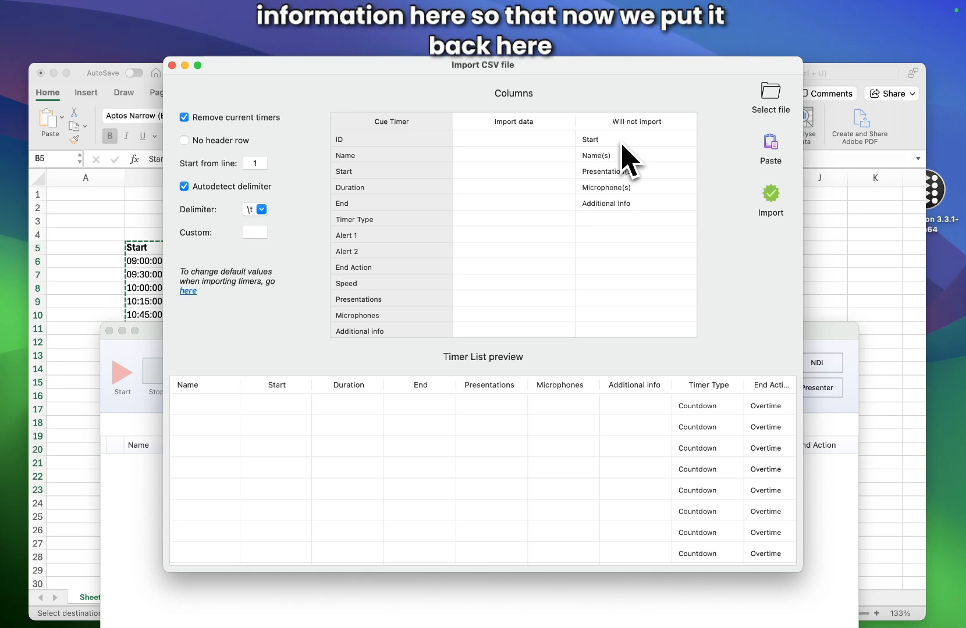
Map Start, Name(s) and Presentation(s) to their matching columns and import the schedule.
{"action": "left_click_drag", "start_coordinate": [624, 141], "coordinate": [533, 179]}
{"action": "left_click_drag", "start_coordinate": [616, 162], "coordinate": [515, 157]}
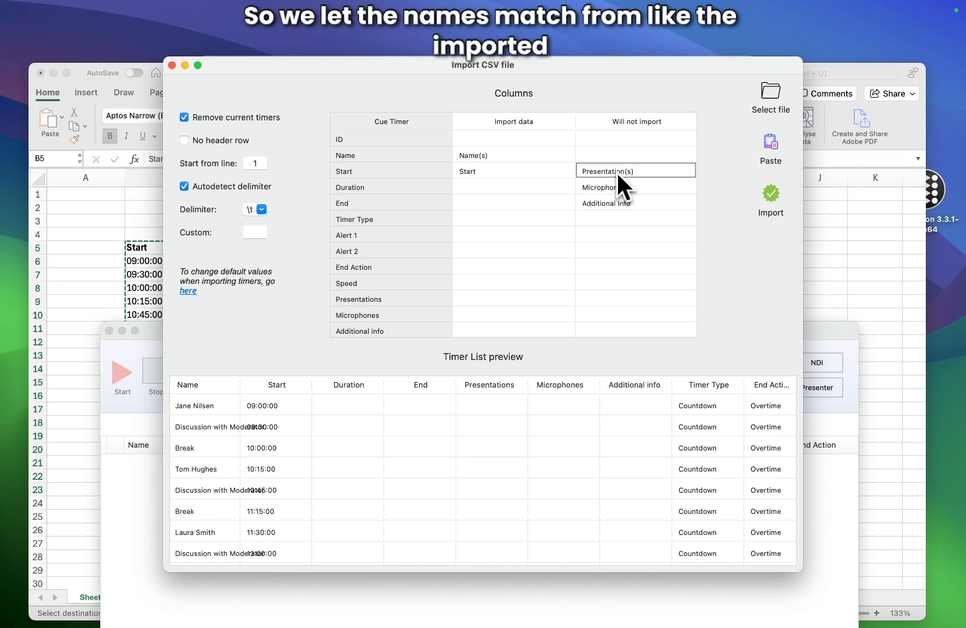
{"action": "left_click_drag", "start_coordinate": [618, 174], "coordinate": [522, 332]}
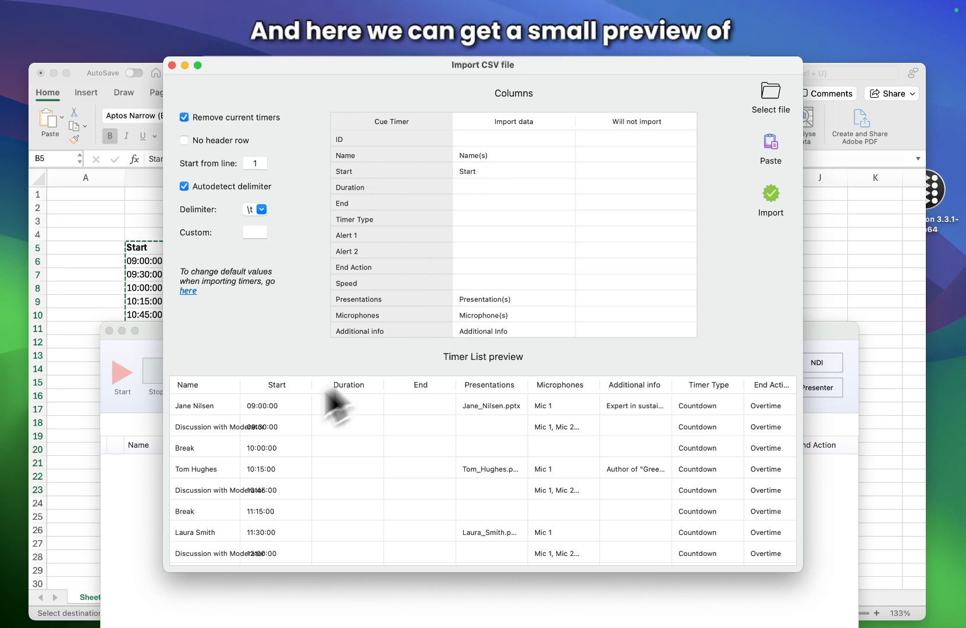
{"action": "left_click_drag", "start_coordinate": [240, 384], "coordinate": [314, 384]}
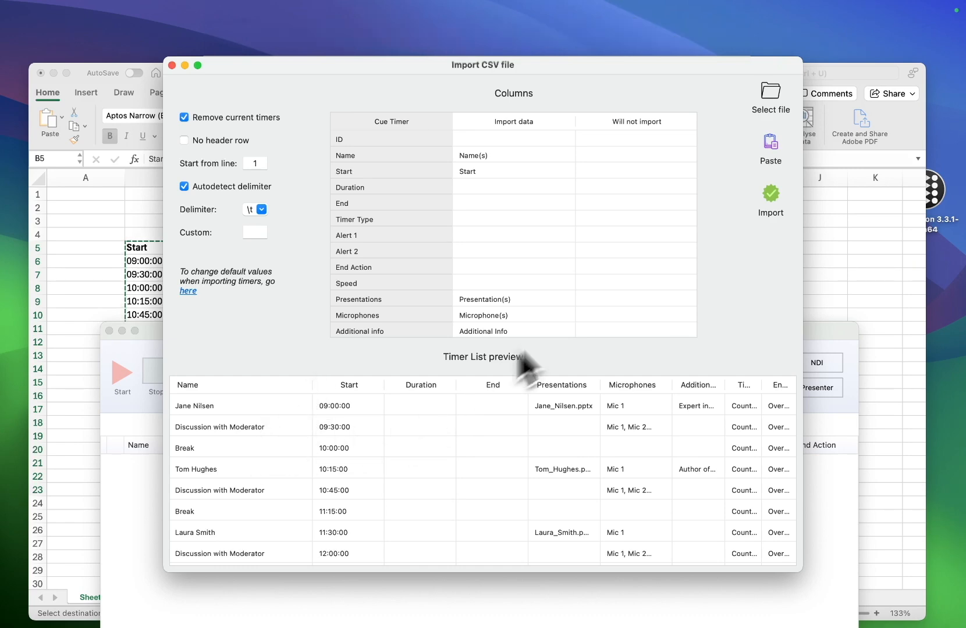
{"action": "left_click", "coordinate": [778, 198]}
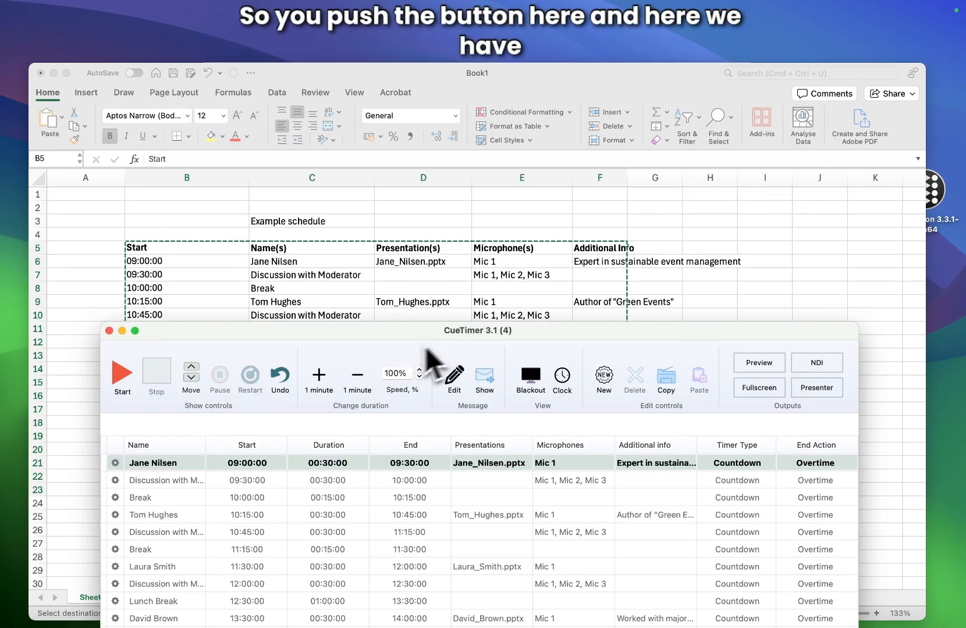
Move the CueTimer window up and right to uncover more of the Excel schedule.
{"action": "left_click_drag", "start_coordinate": [390, 280], "coordinate": [417, 203]}
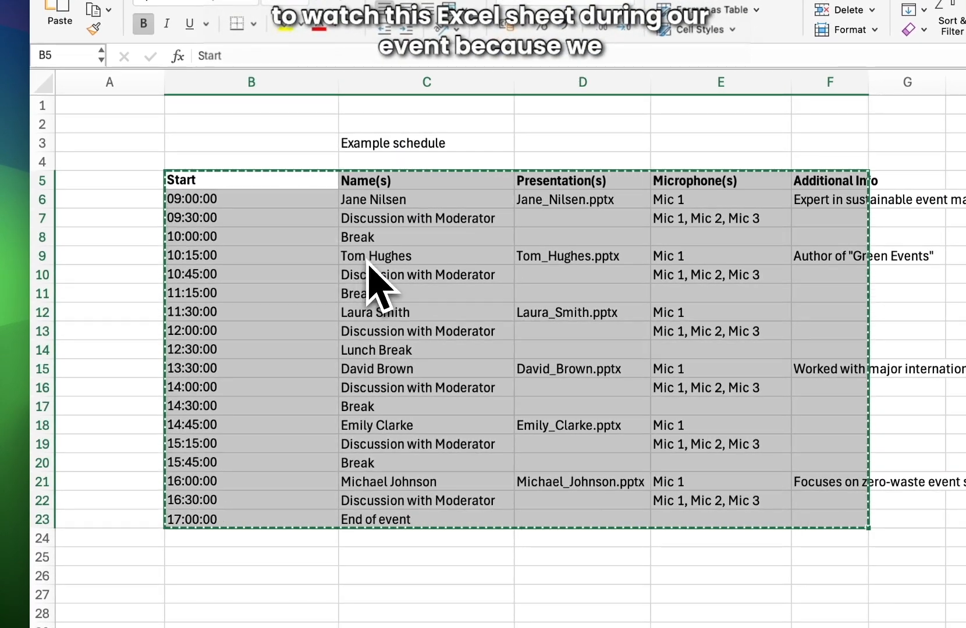
Clear the Excel copy marquee by selecting B3, then bring CueTimer back to front.
{"action": "left_click", "coordinate": [301, 151]}
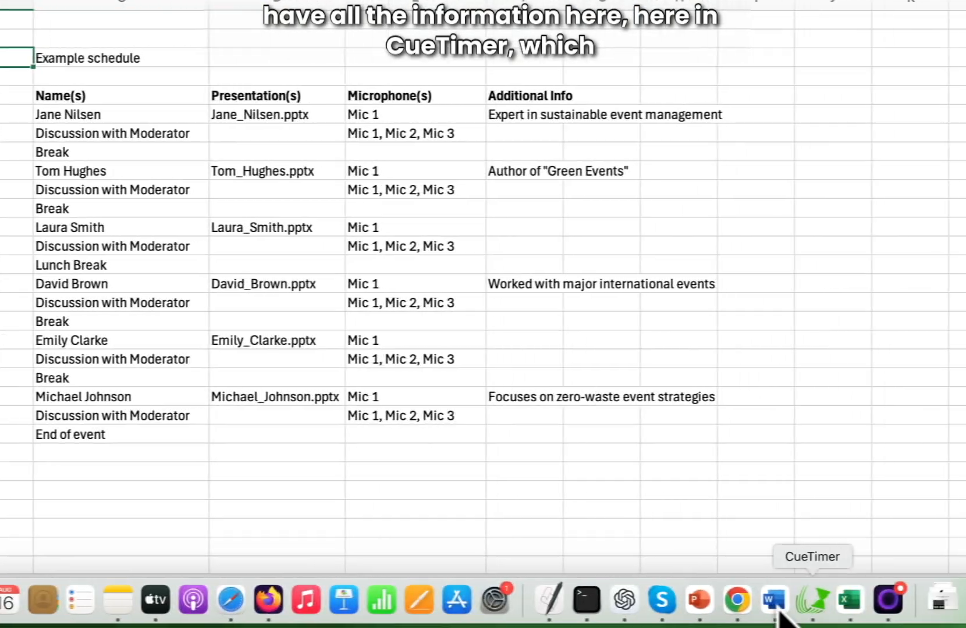
{"action": "left_click", "coordinate": [802, 600]}
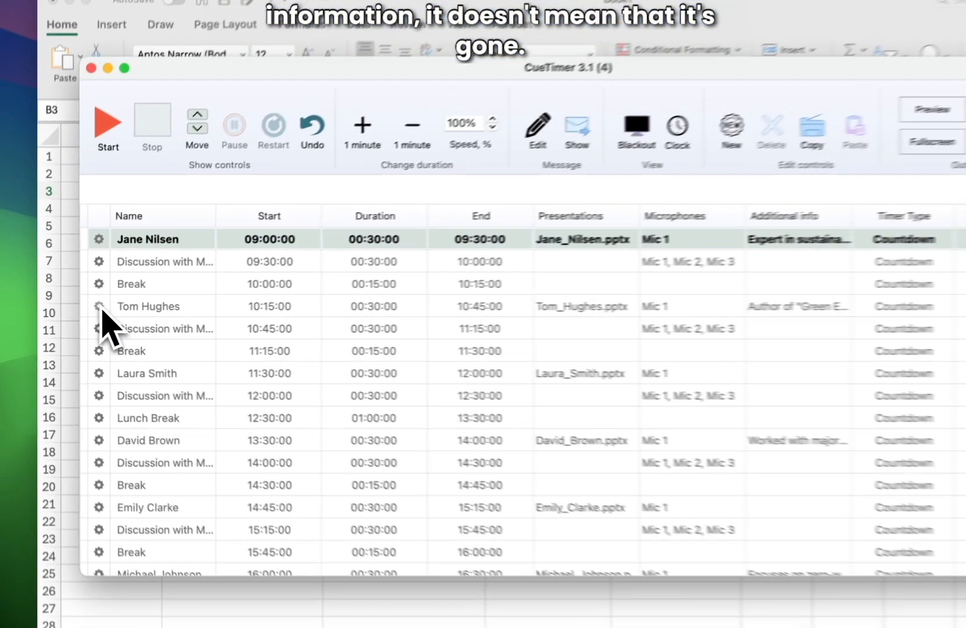
Turn on Show for the 10:15 timer's Alert 2 at 00:30 and confirm.
{"action": "left_click", "coordinate": [77, 311]}
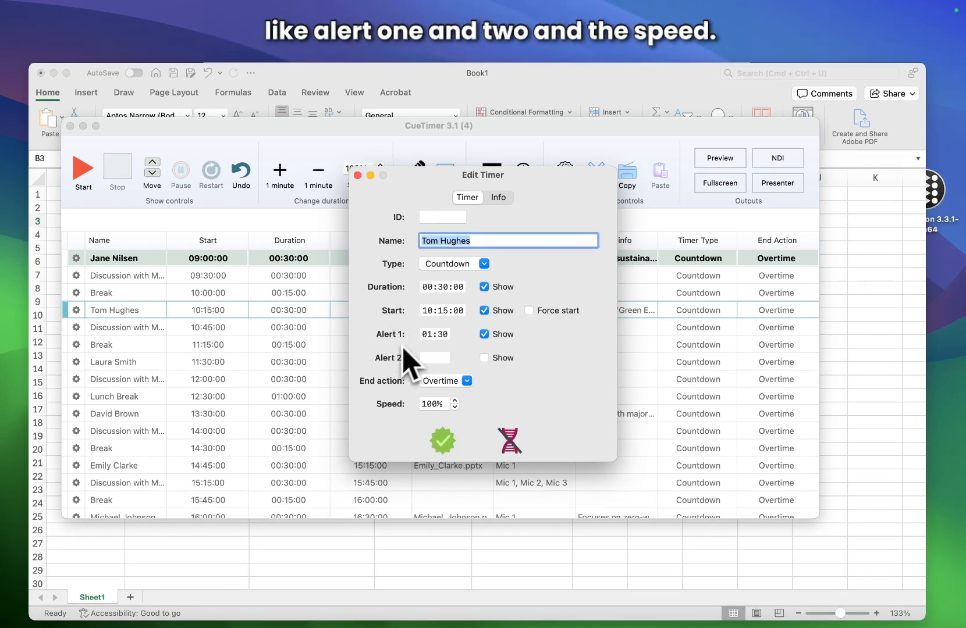
{"action": "left_click", "coordinate": [484, 358]}
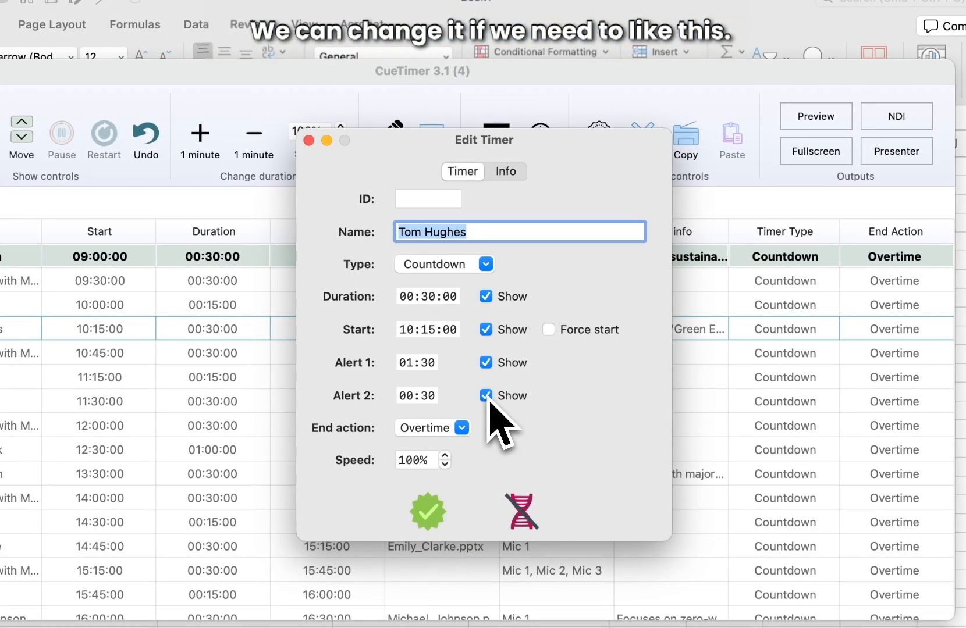
{"action": "left_click", "coordinate": [430, 515]}
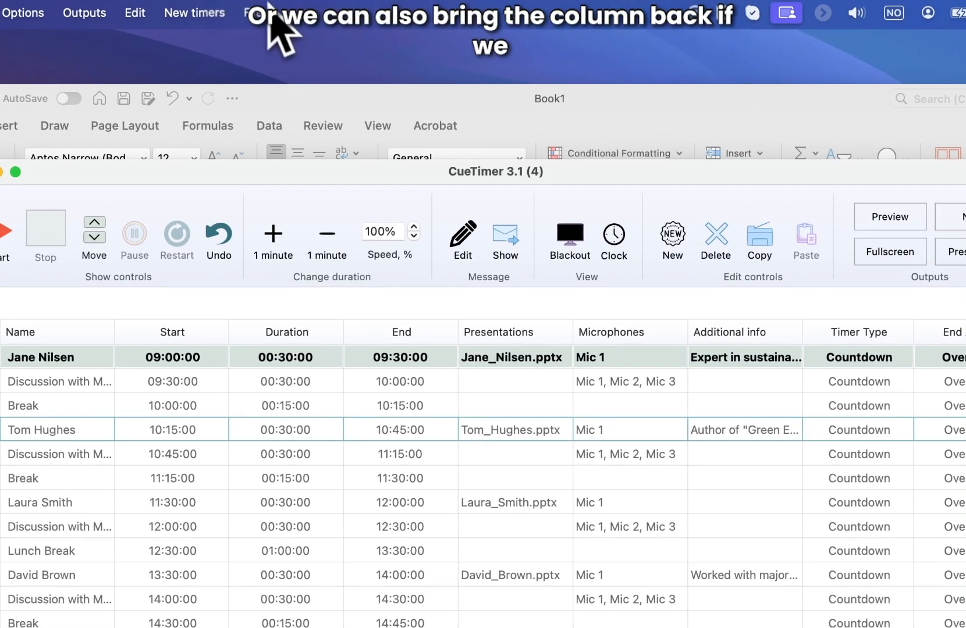
Show the Alert 1 column (01:30) just before Timer Type in the cue list.
{"action": "left_click", "coordinate": [257, 21]}
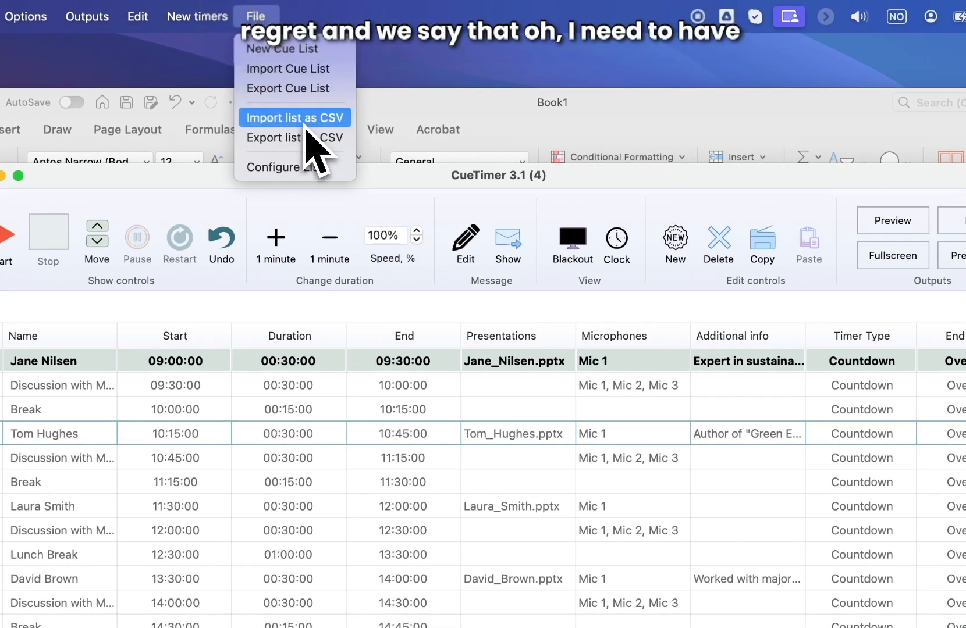
{"action": "left_click", "coordinate": [305, 167]}
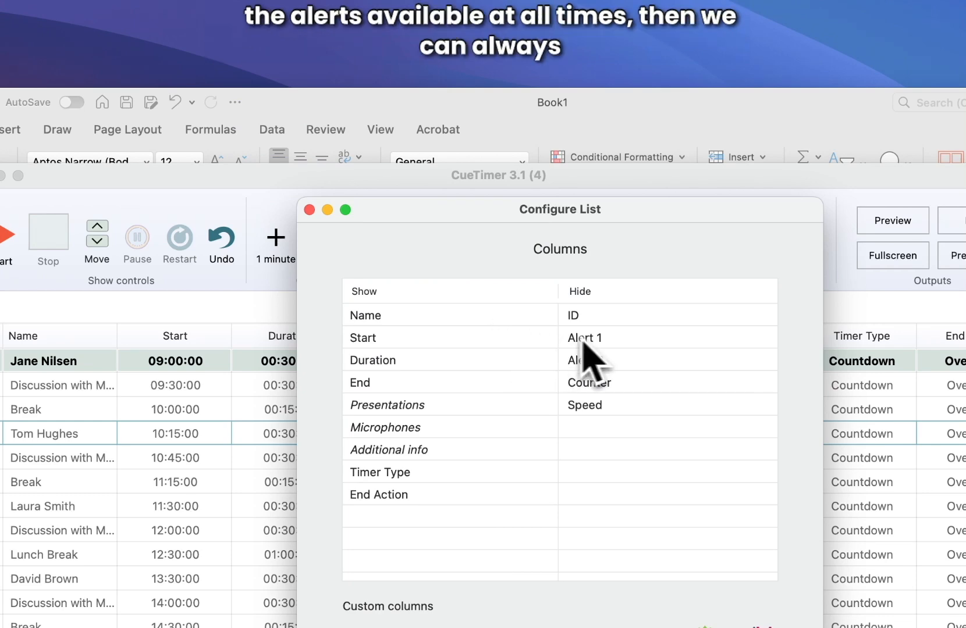
{"action": "left_click", "coordinate": [582, 342]}
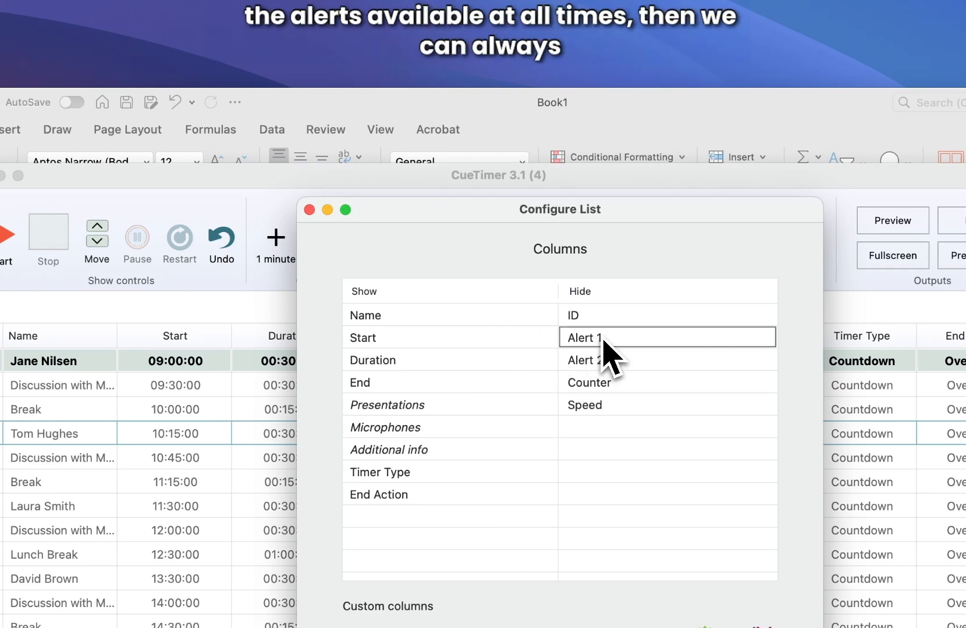
{"action": "left_click_drag", "start_coordinate": [603, 342], "coordinate": [468, 477]}
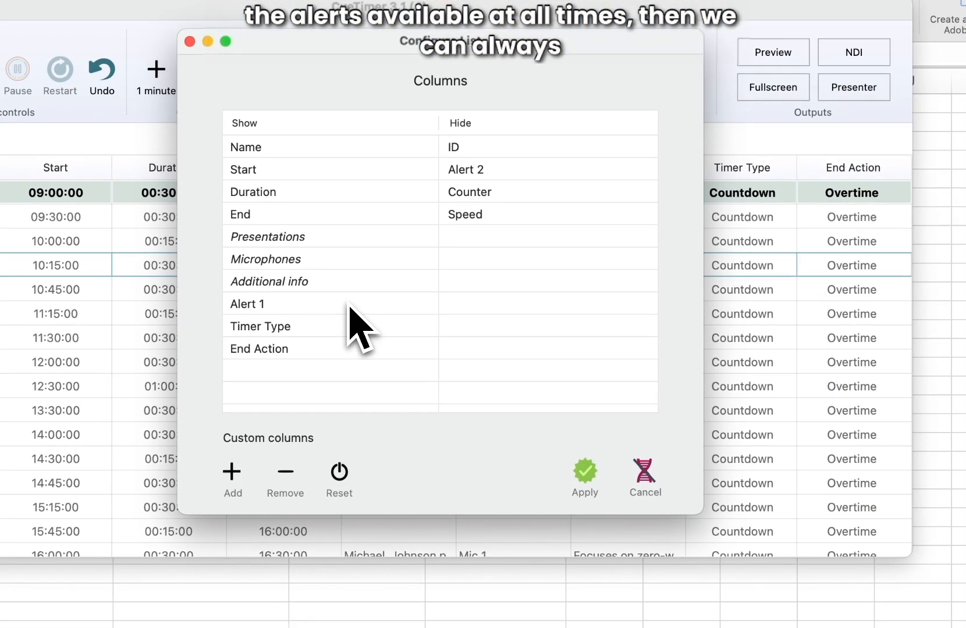
{"action": "left_click", "coordinate": [586, 474]}
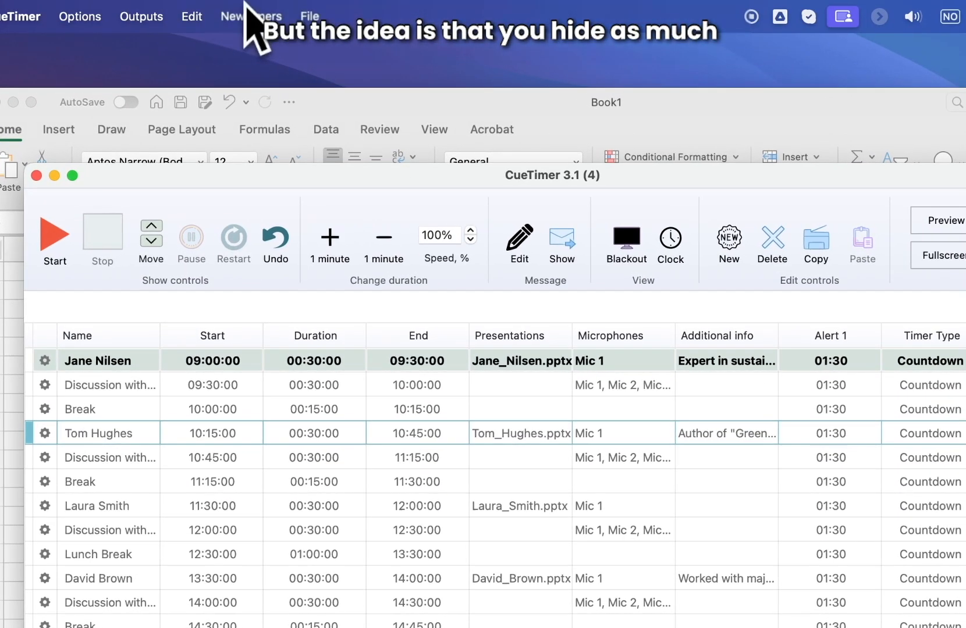
Hide the Alert 1 column again and make the cue list window full screen.
{"action": "left_click", "coordinate": [261, 12]}
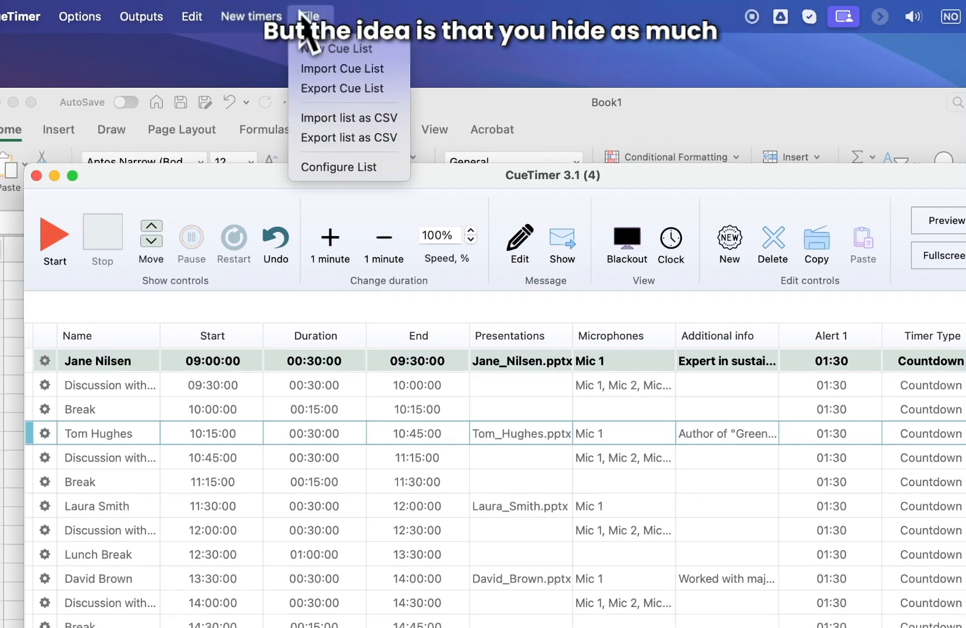
{"action": "left_click", "coordinate": [347, 167]}
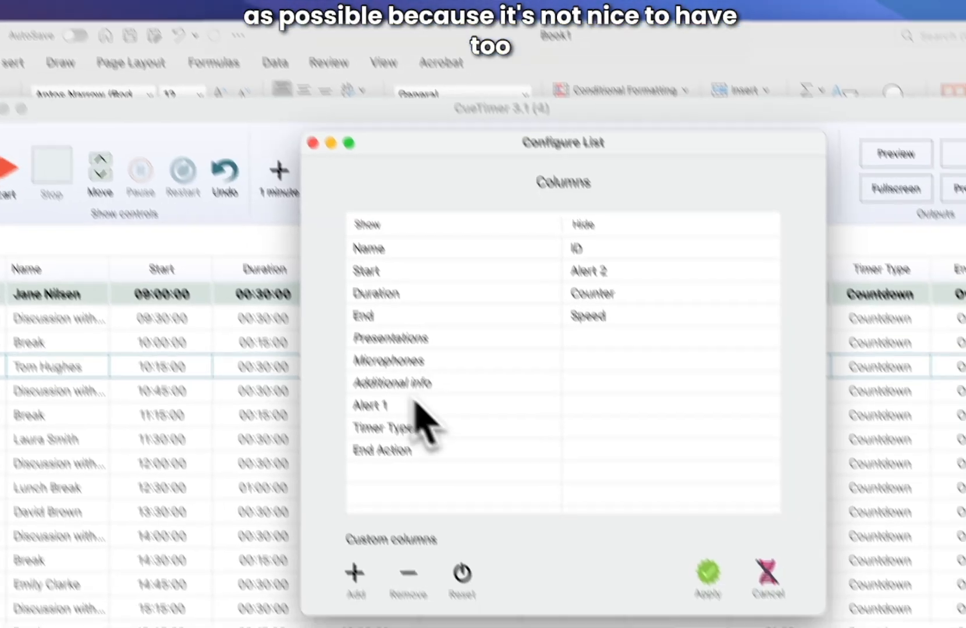
{"action": "left_click_drag", "start_coordinate": [462, 476], "coordinate": [649, 399]}
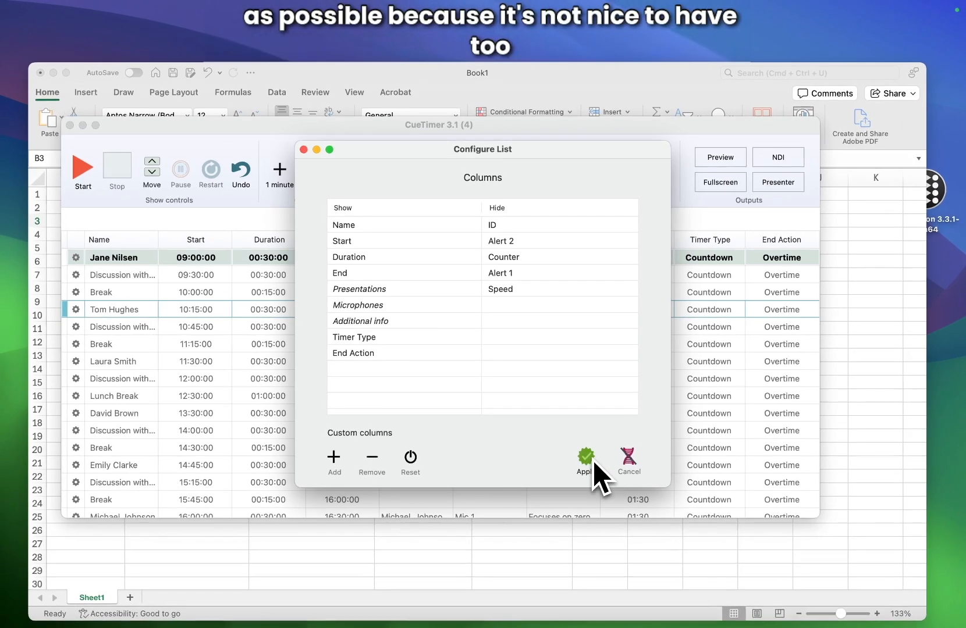
{"action": "left_click", "coordinate": [667, 520]}
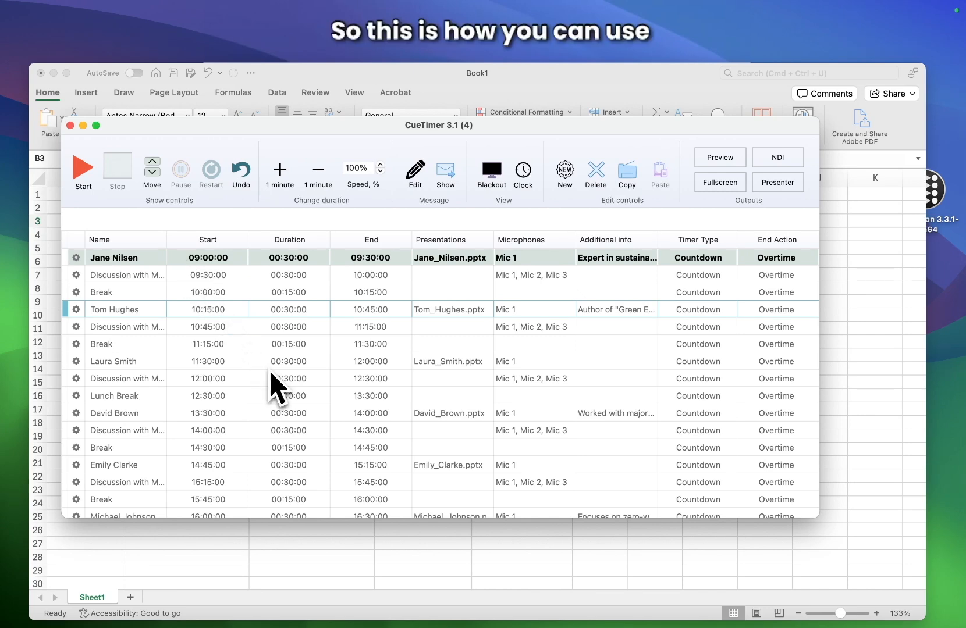
{"action": "left_click", "coordinate": [96, 125]}
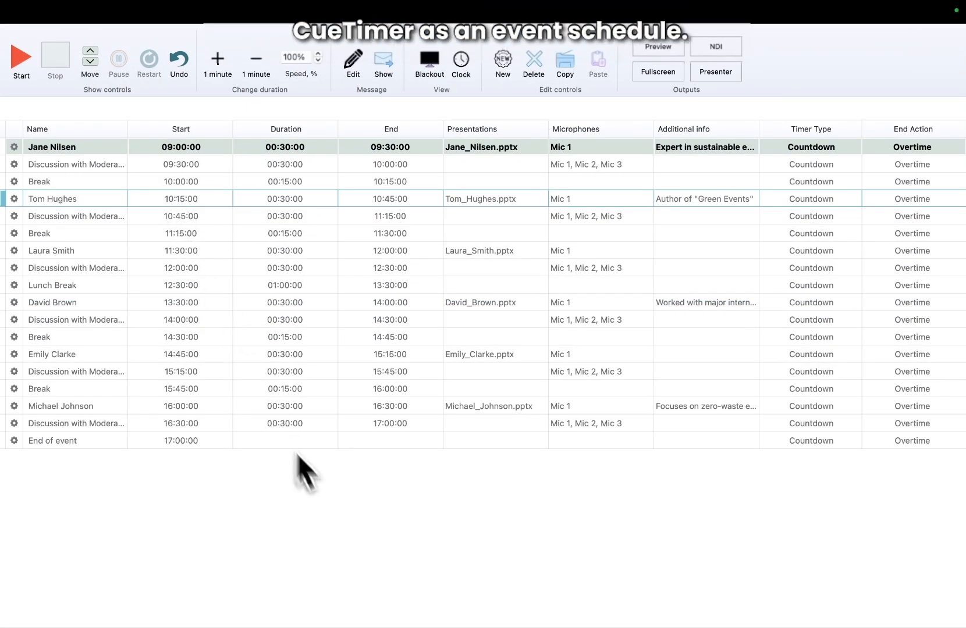